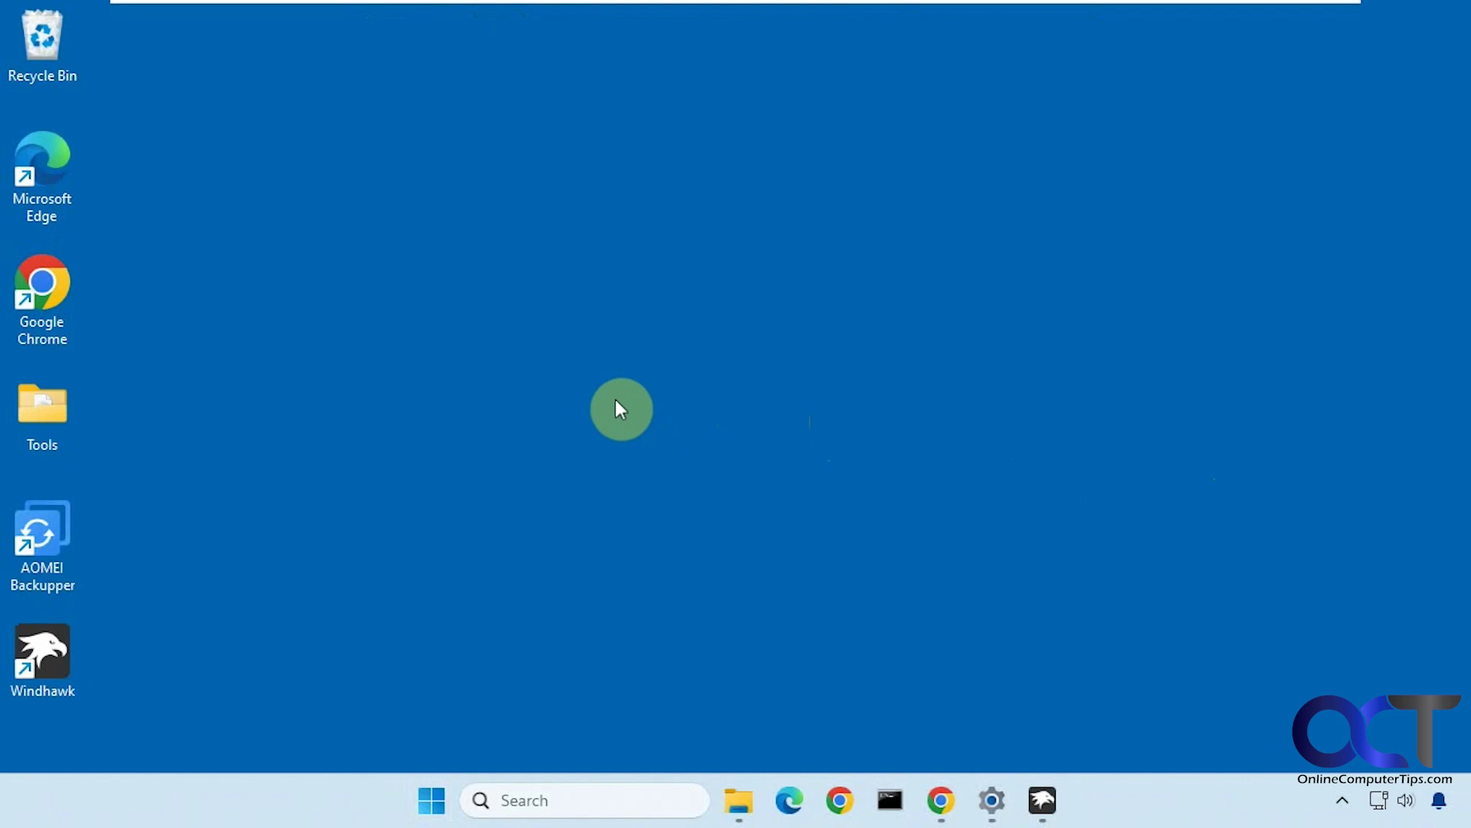
- Page through both Pinned pages and the full All apps list in Start, then close Start
left_click(430, 801)
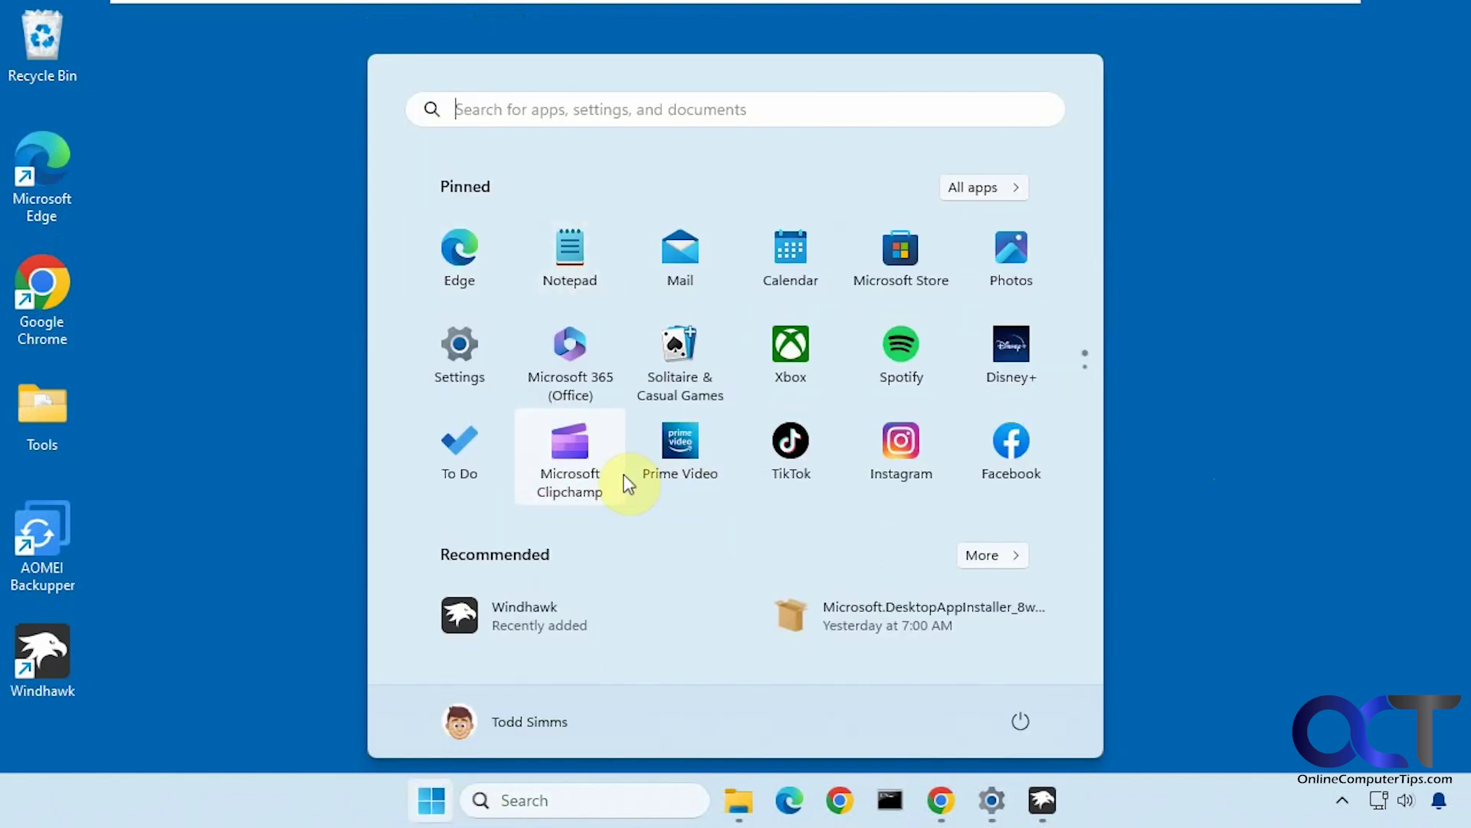
left_click(1087, 382)
left_click(1085, 351)
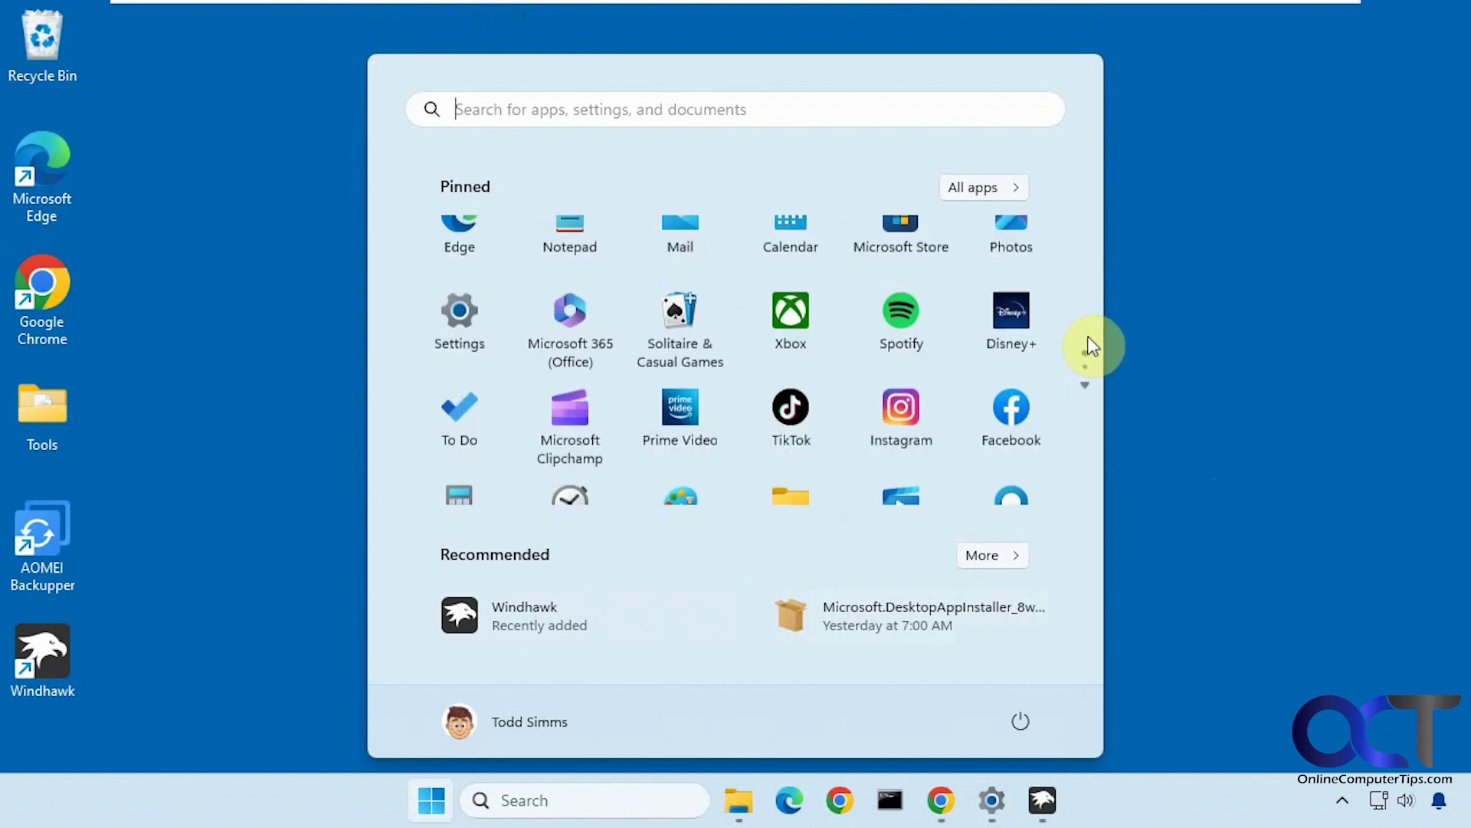
left_click(983, 187)
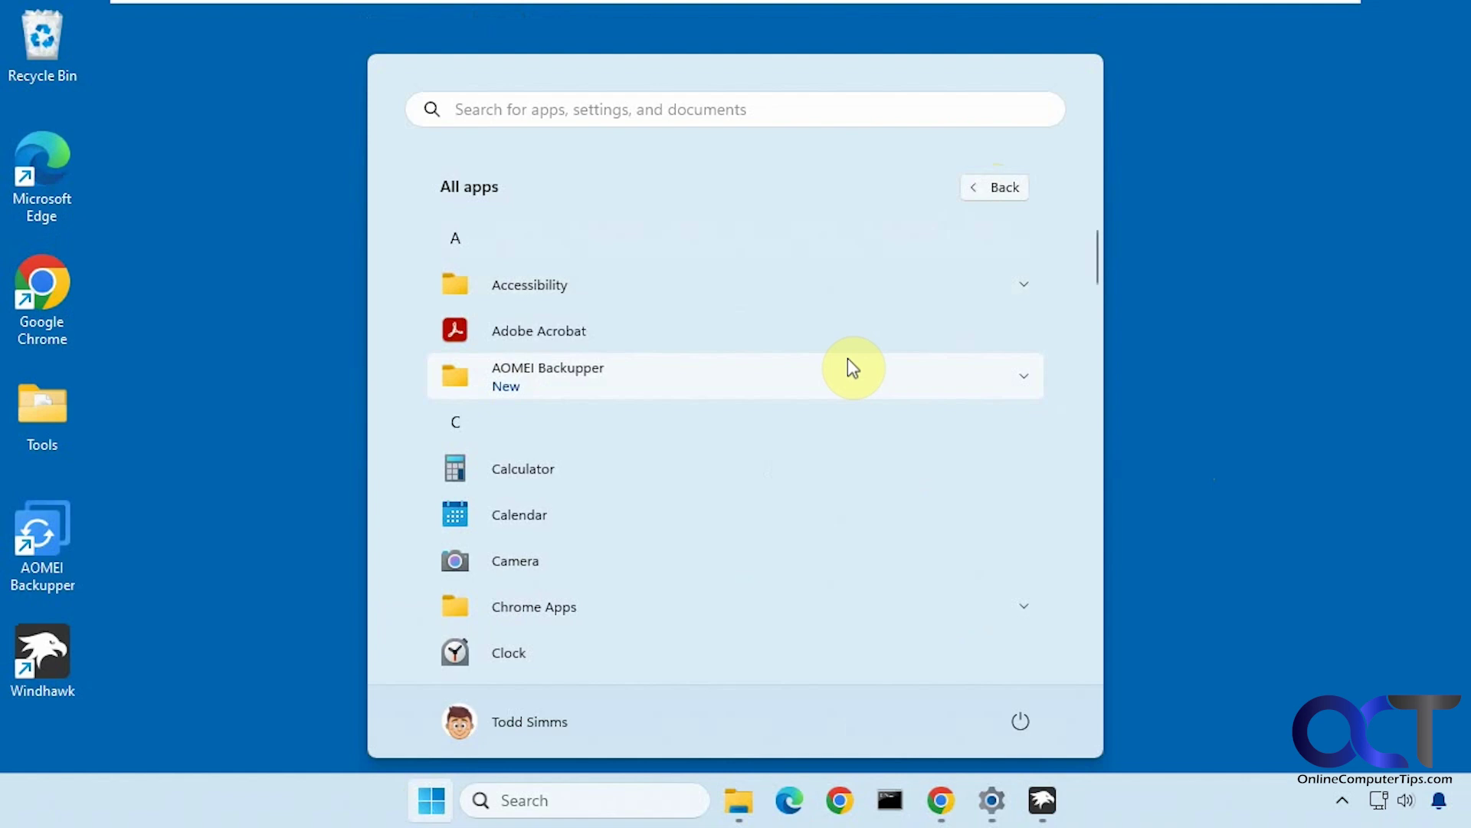
scroll(848, 391, "down", 3)
scroll(851, 416, "down", 3)
scroll(855, 415, "down", 4)
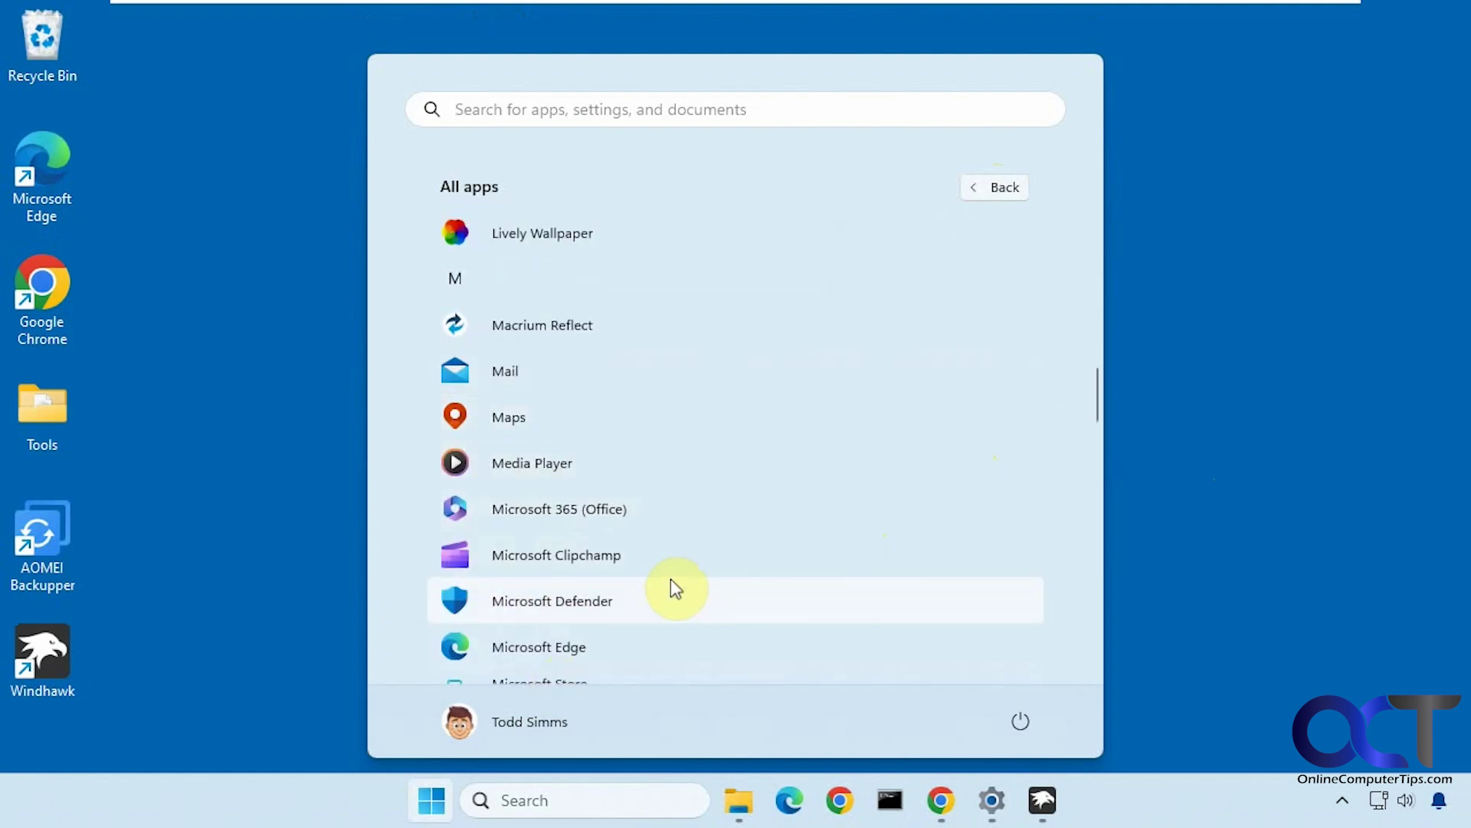
scroll(675, 579, "up", 4)
scroll(682, 578, "up", 4)
scroll(697, 562, "up", 2)
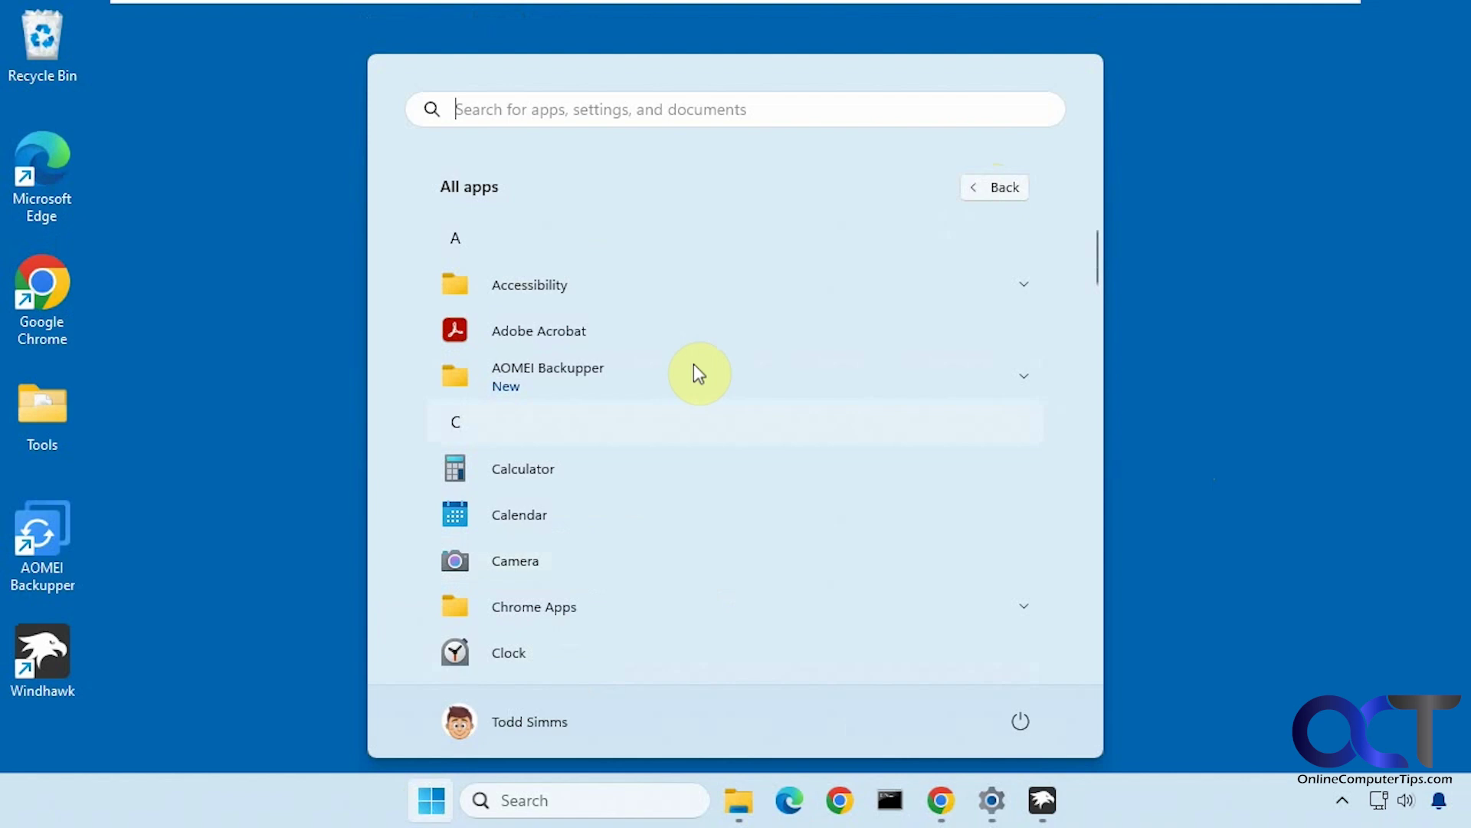
left_click(1408, 274)
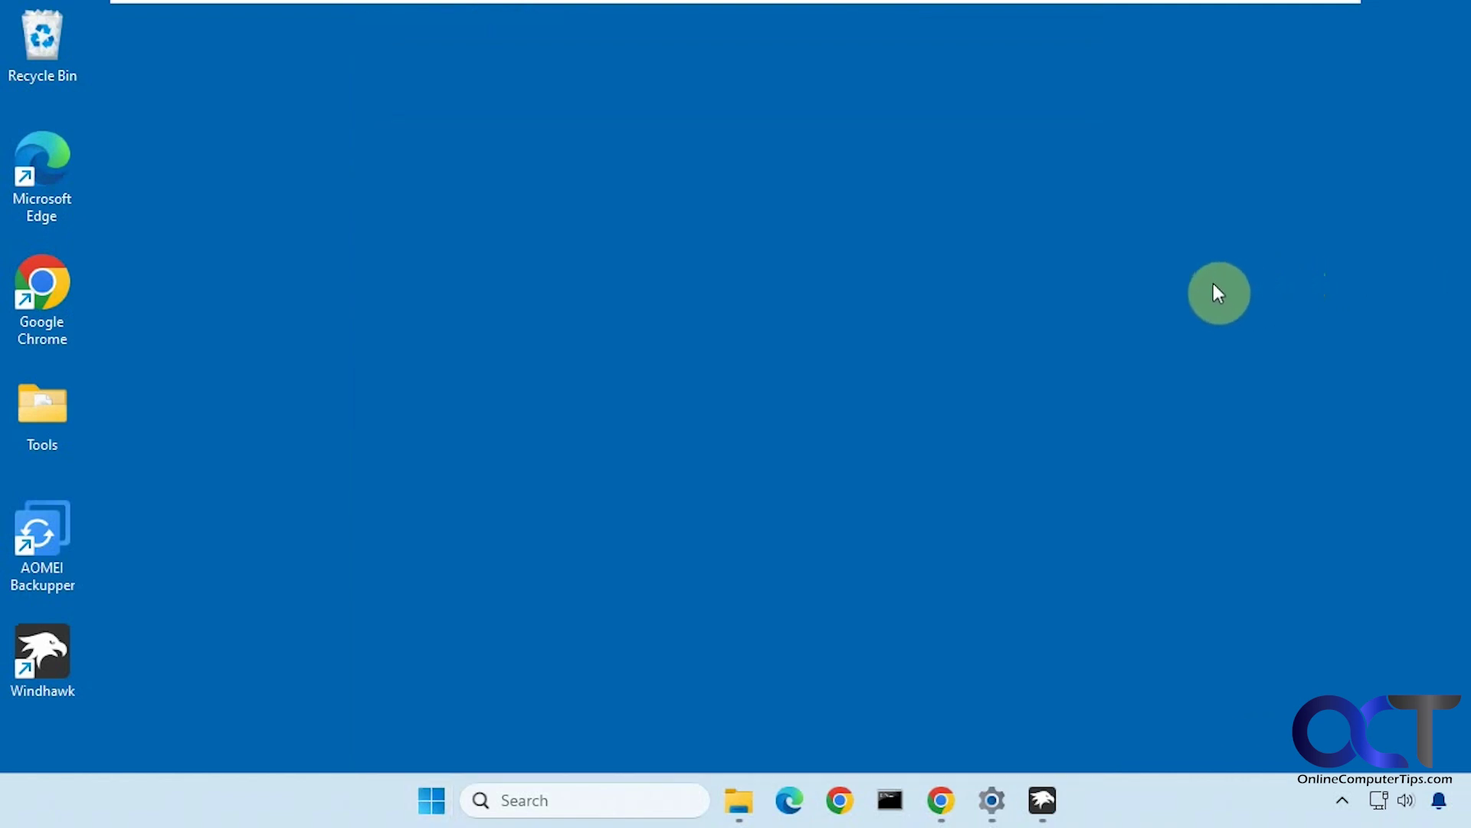
- Bring Windhawk back and review the installed mods on Home and the Explore catalogue
left_click(1043, 800)
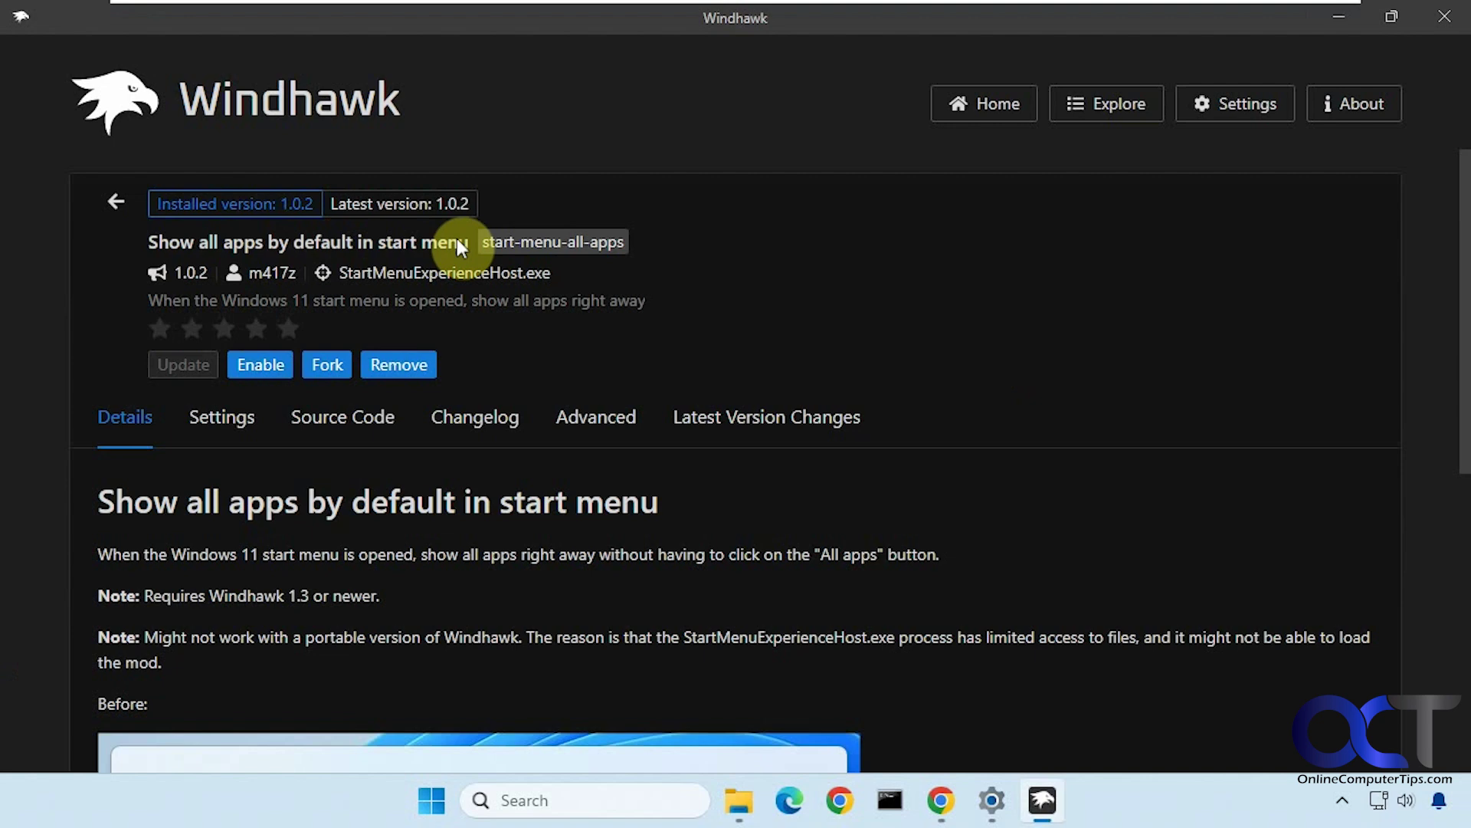
left_click(998, 103)
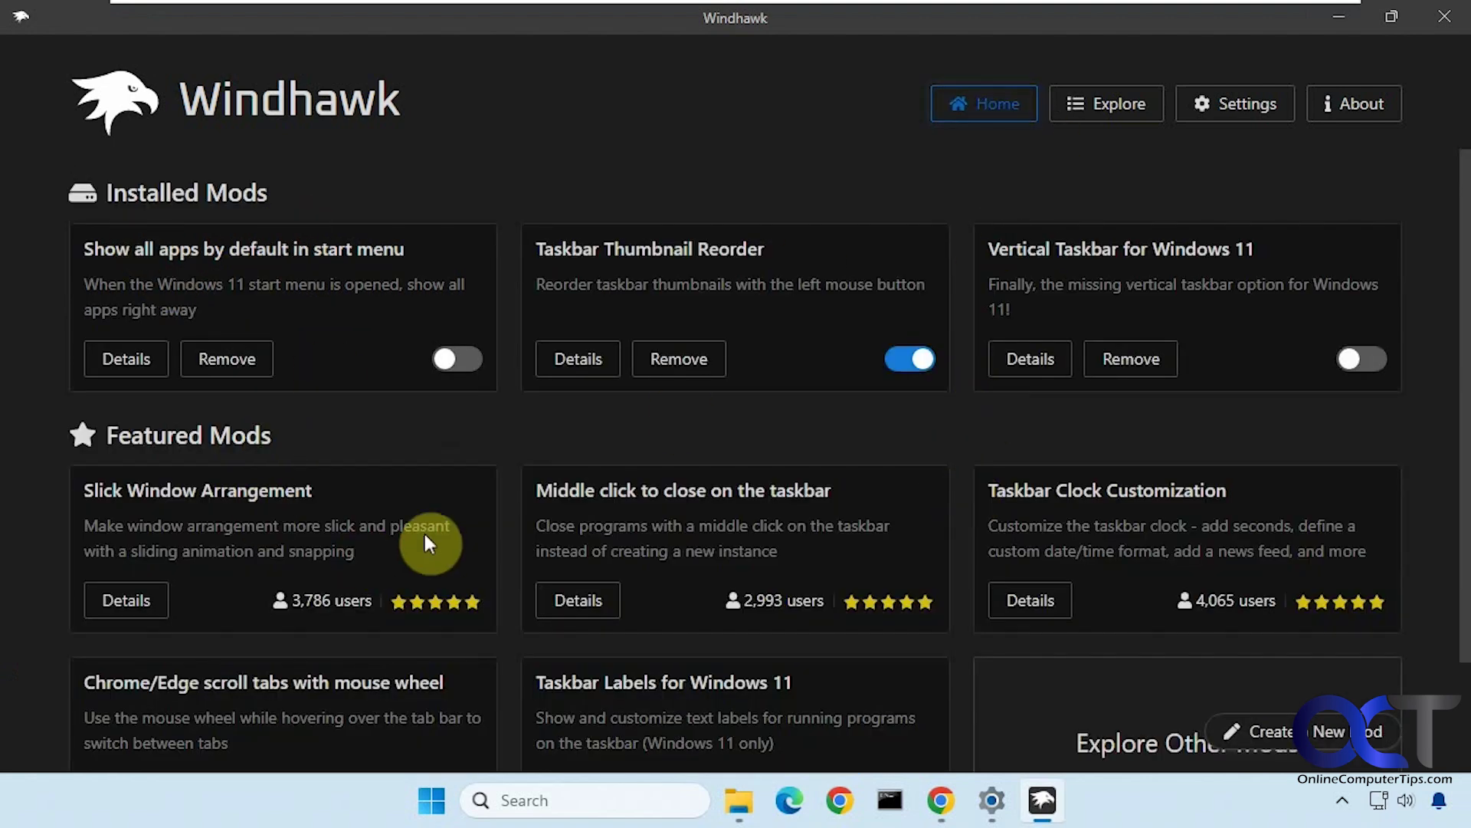
left_click(1116, 115)
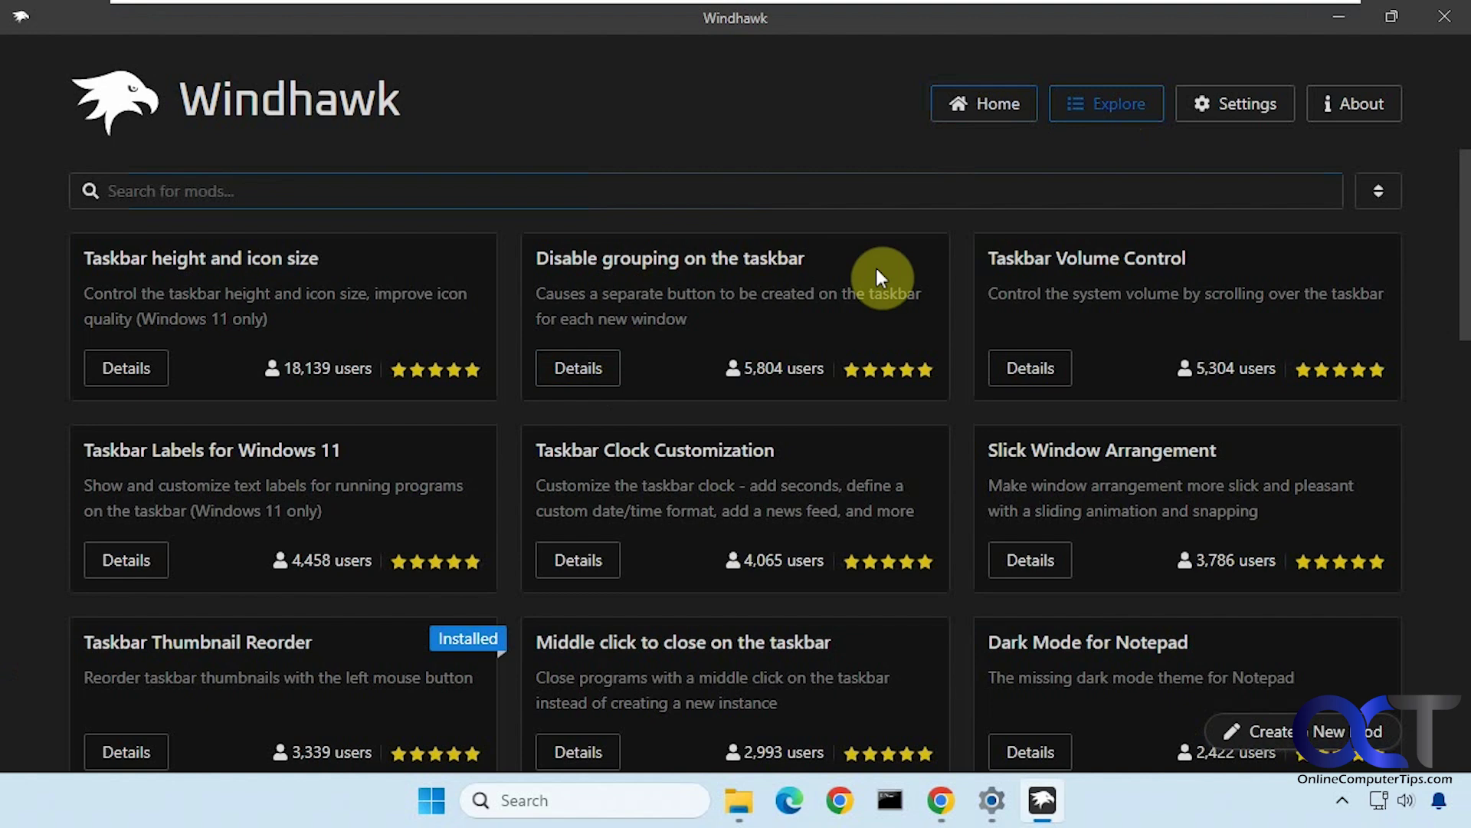
left_click(985, 106)
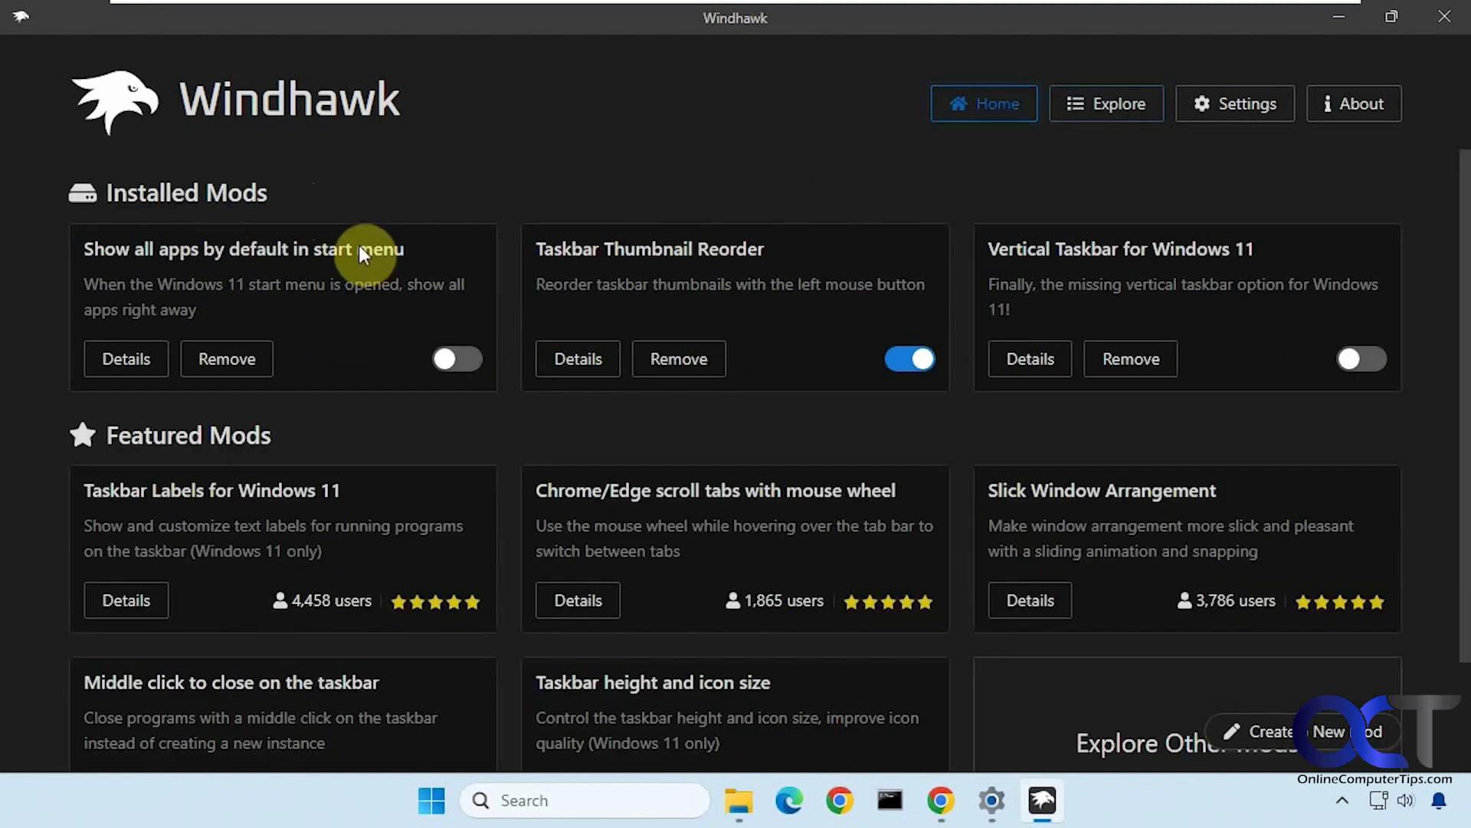
- Open the 'Show all apps by default in start menu' details and confirm Start still shows Pinned
left_click(143, 367)
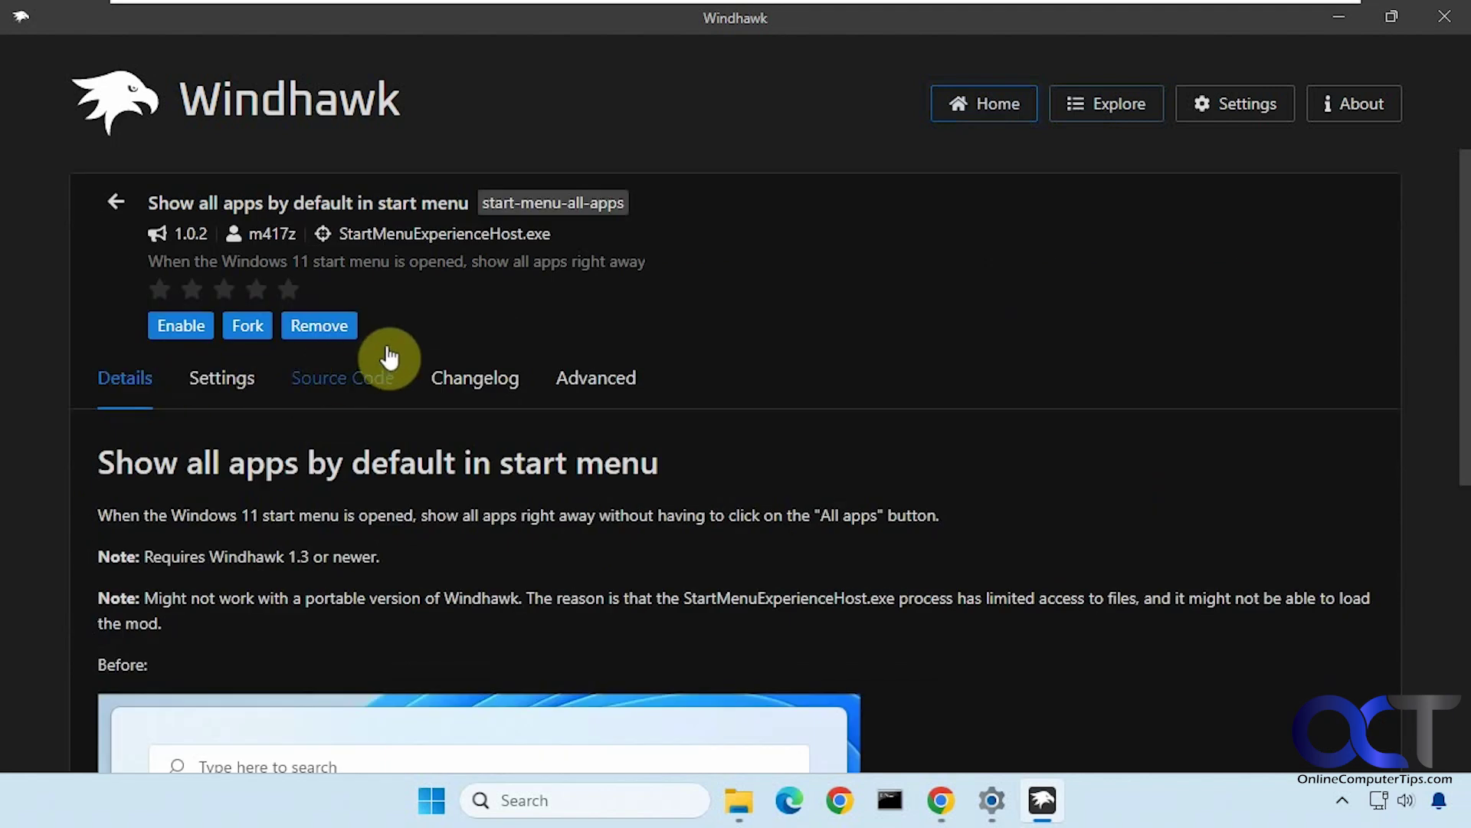
left_click(430, 811)
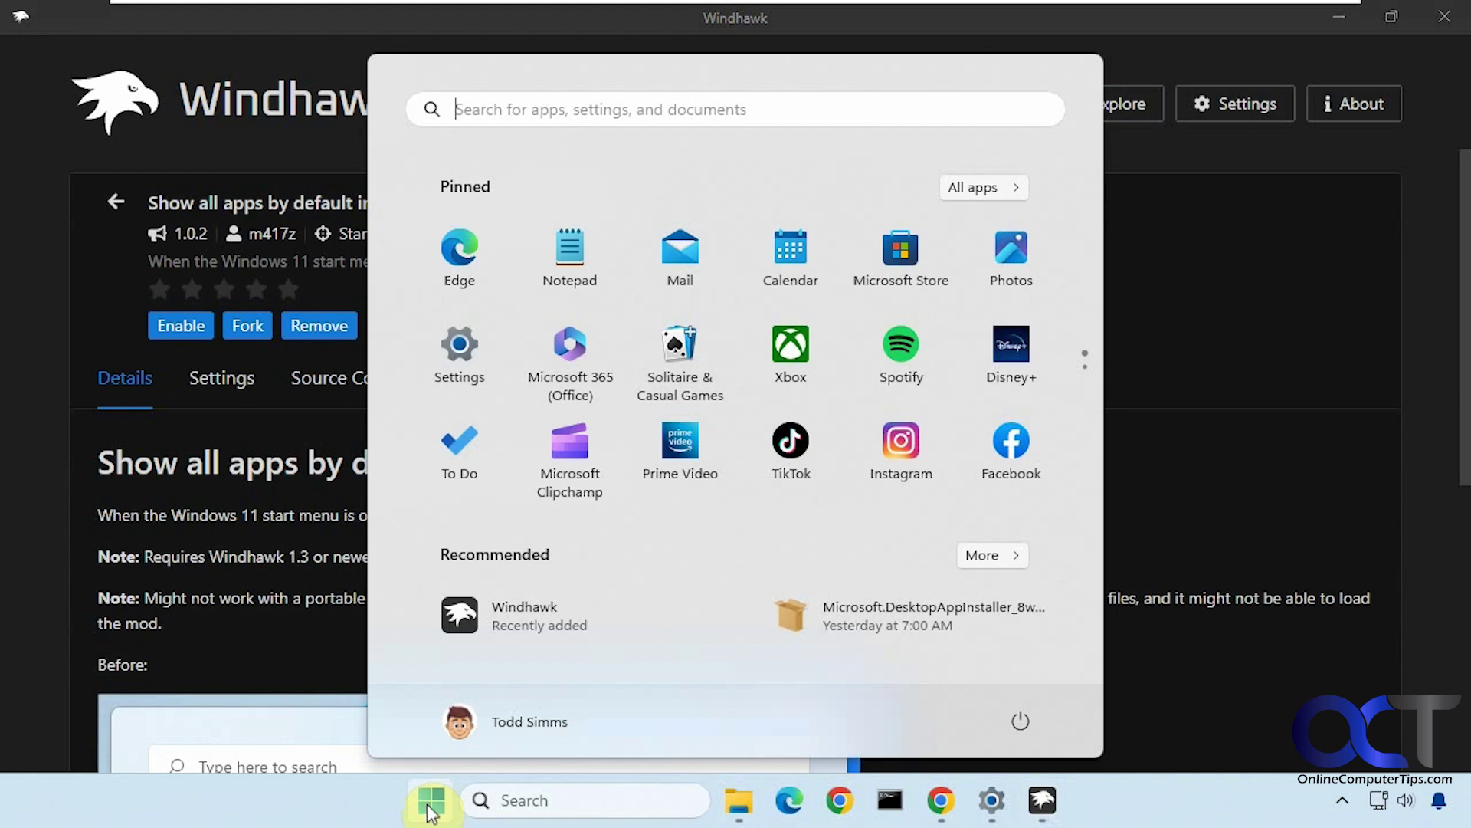
left_click(432, 810)
- Enable the 'Show all apps by default' mod and verify Start repeatedly opens on All apps
left_click(184, 331)
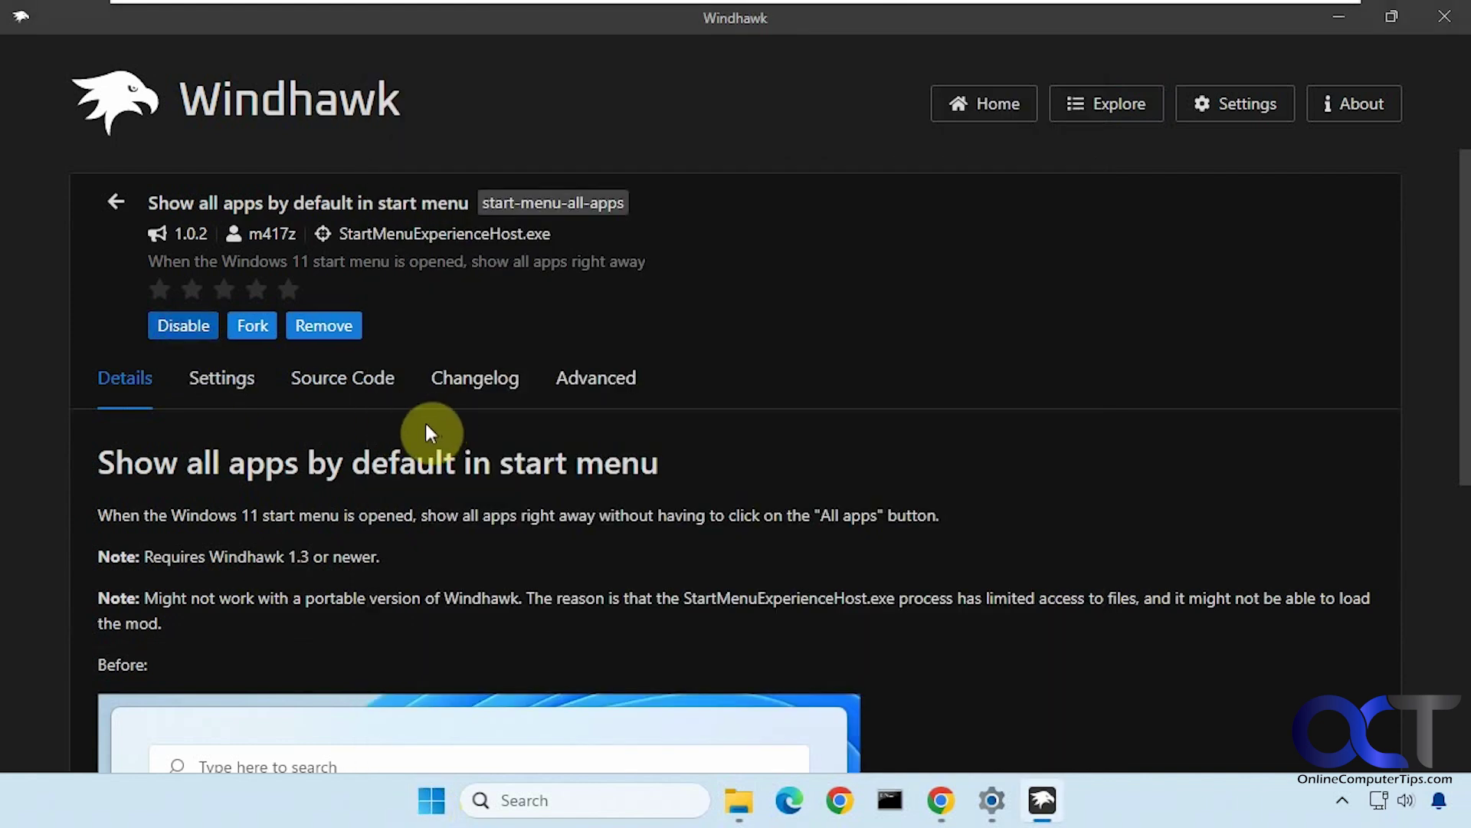
left_click(431, 805)
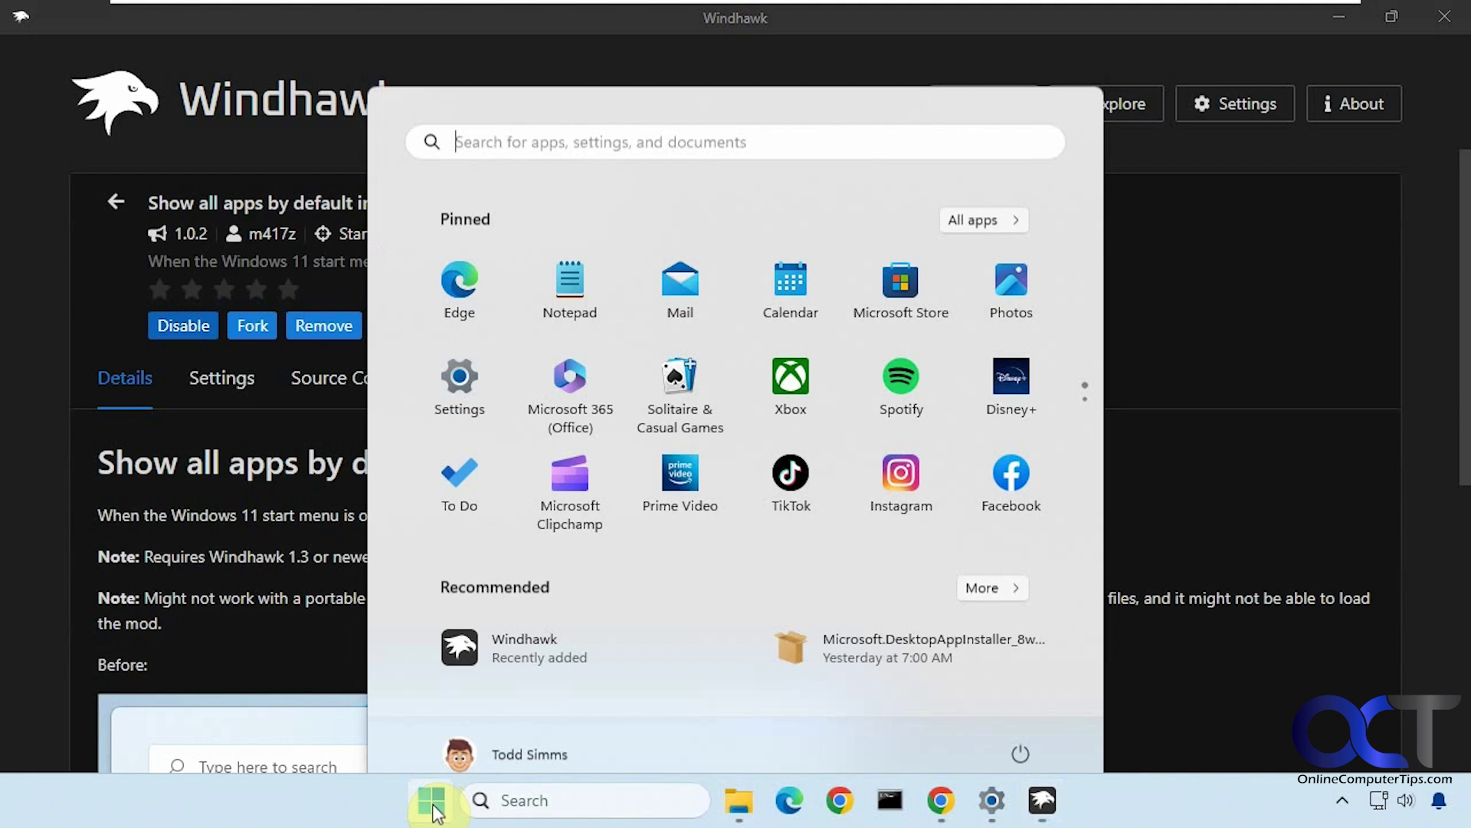
left_click(433, 810)
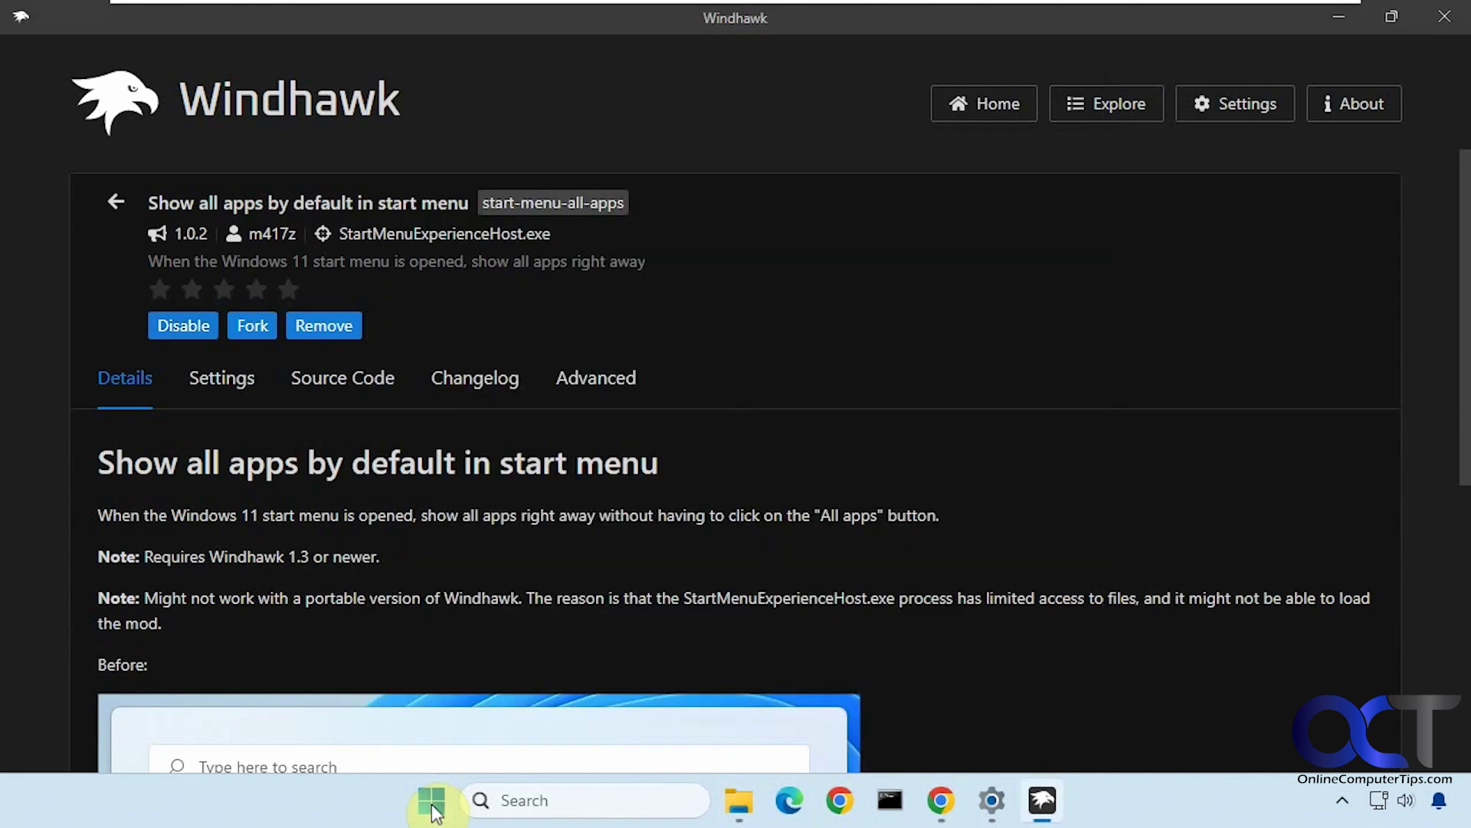
left_click(434, 811)
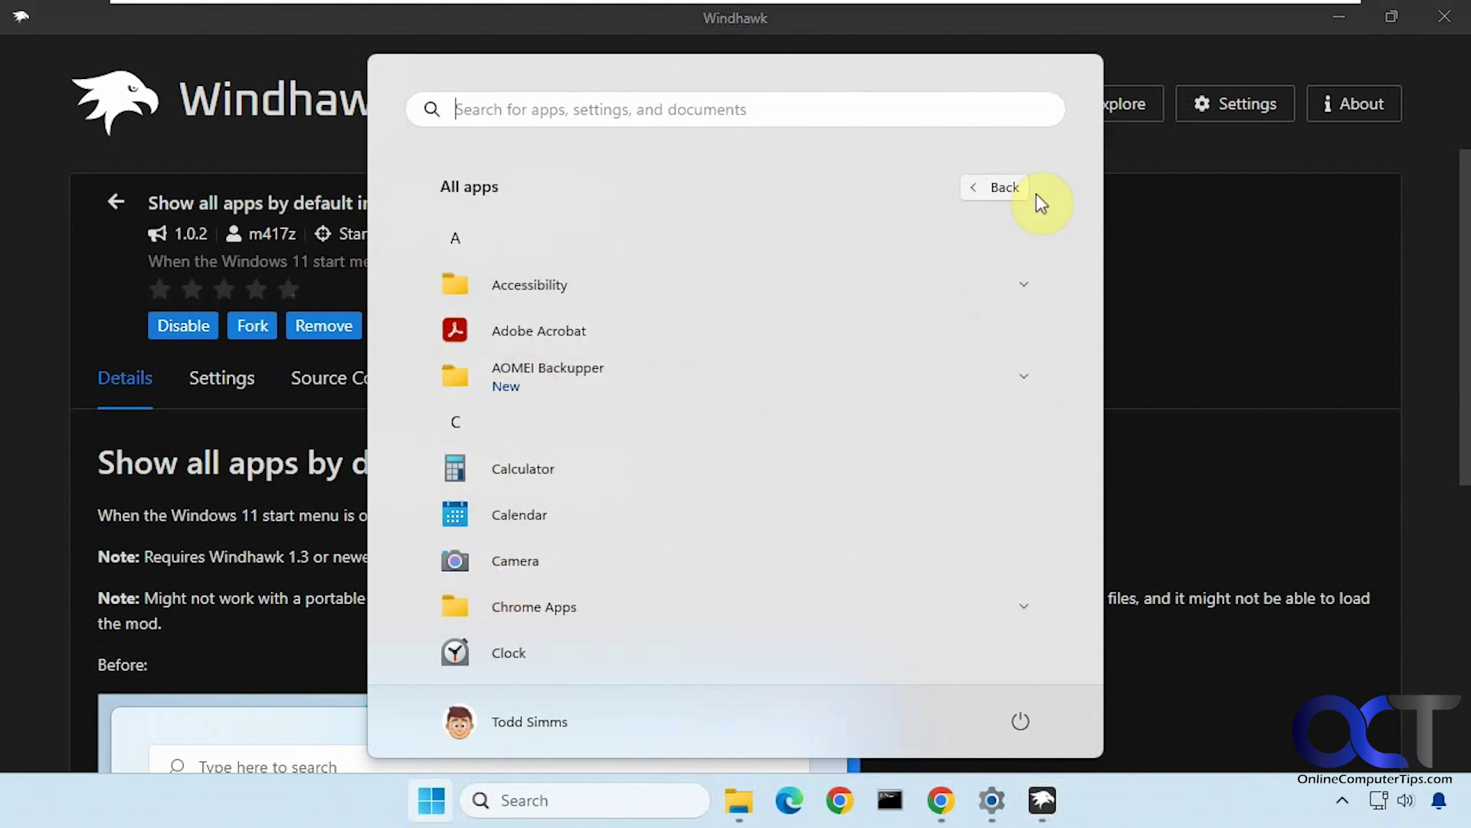
left_click(1003, 187)
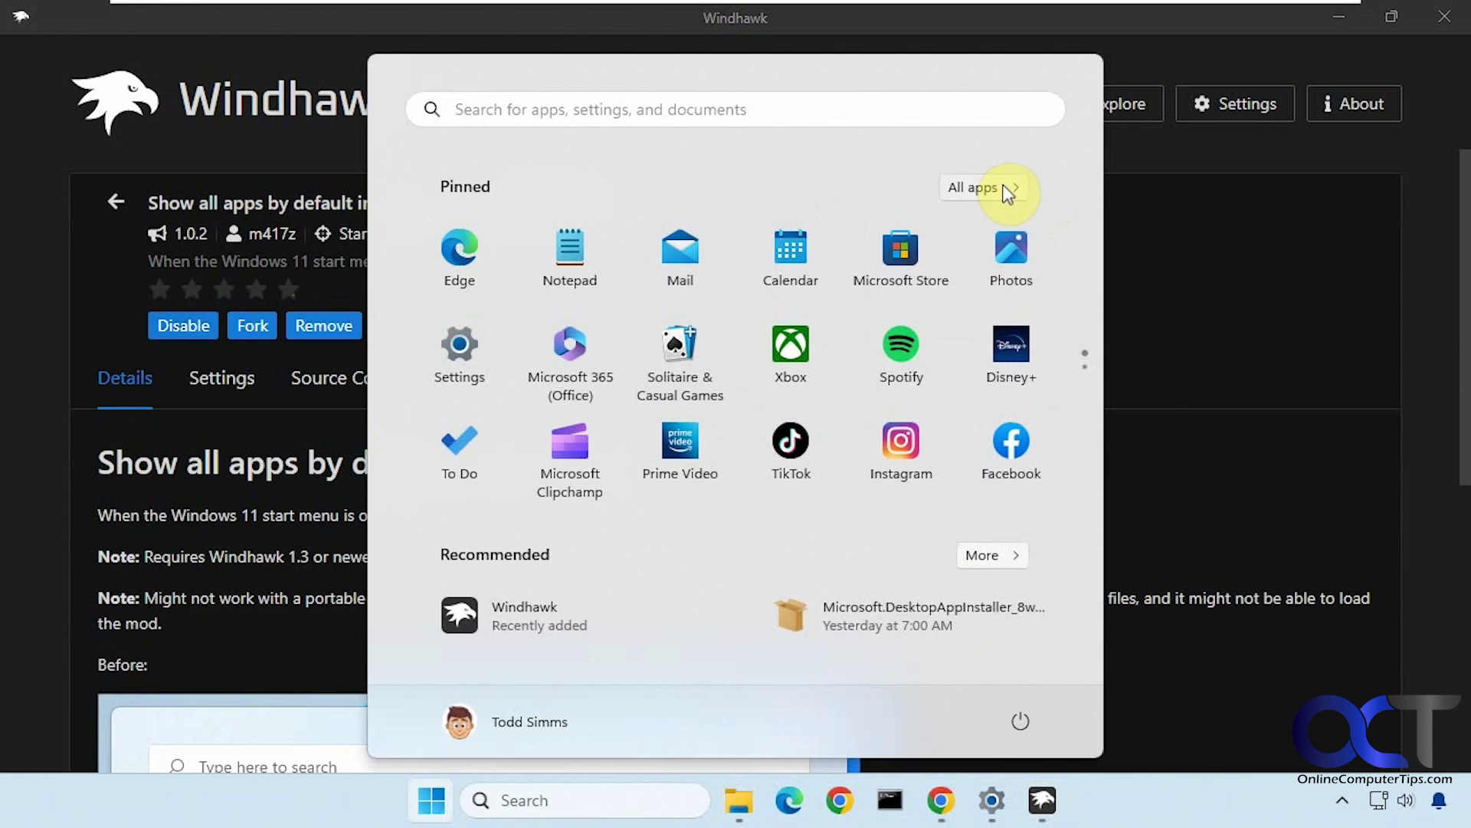
left_click(305, 809)
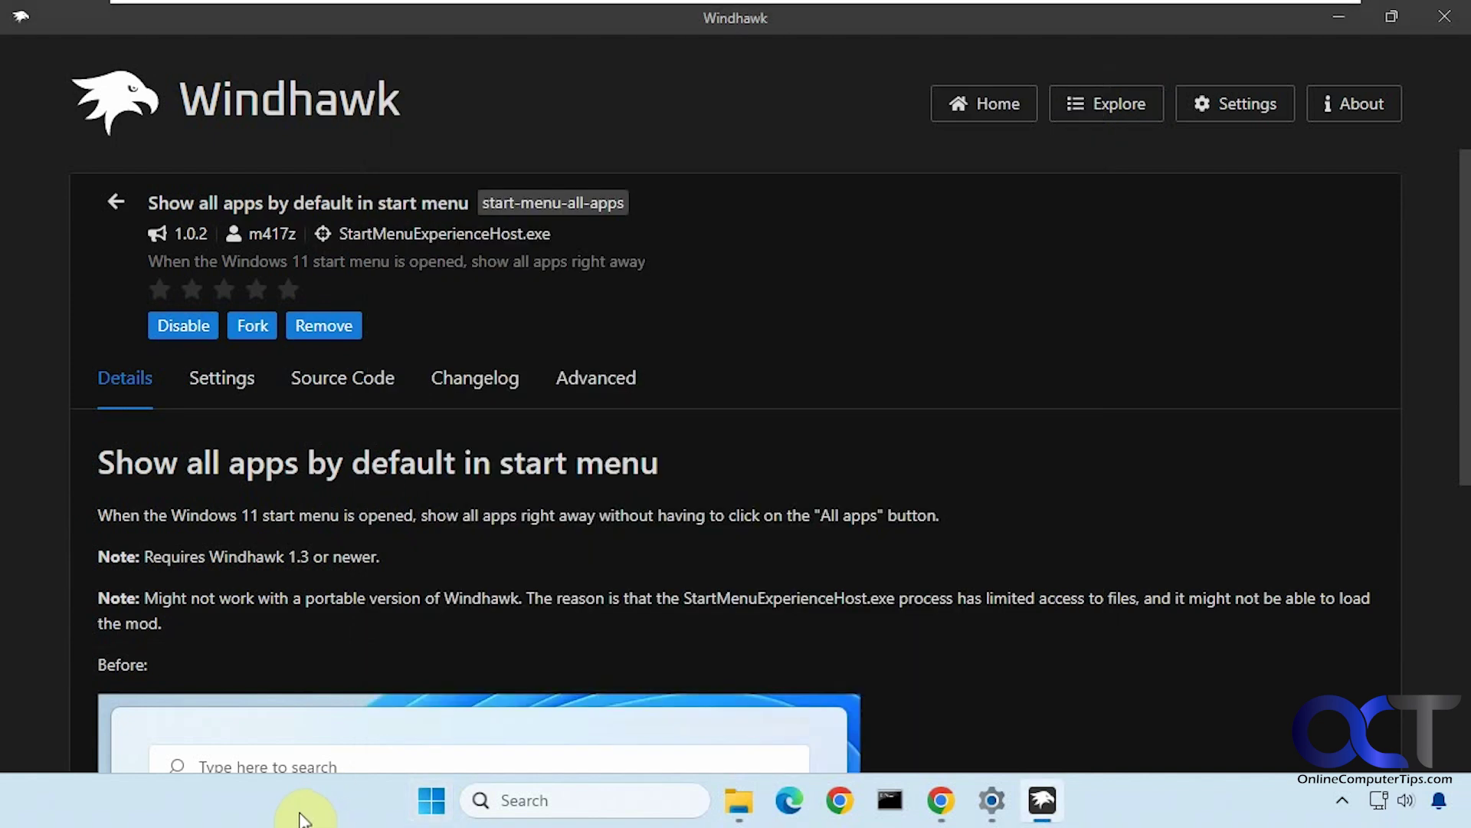
left_click(434, 805)
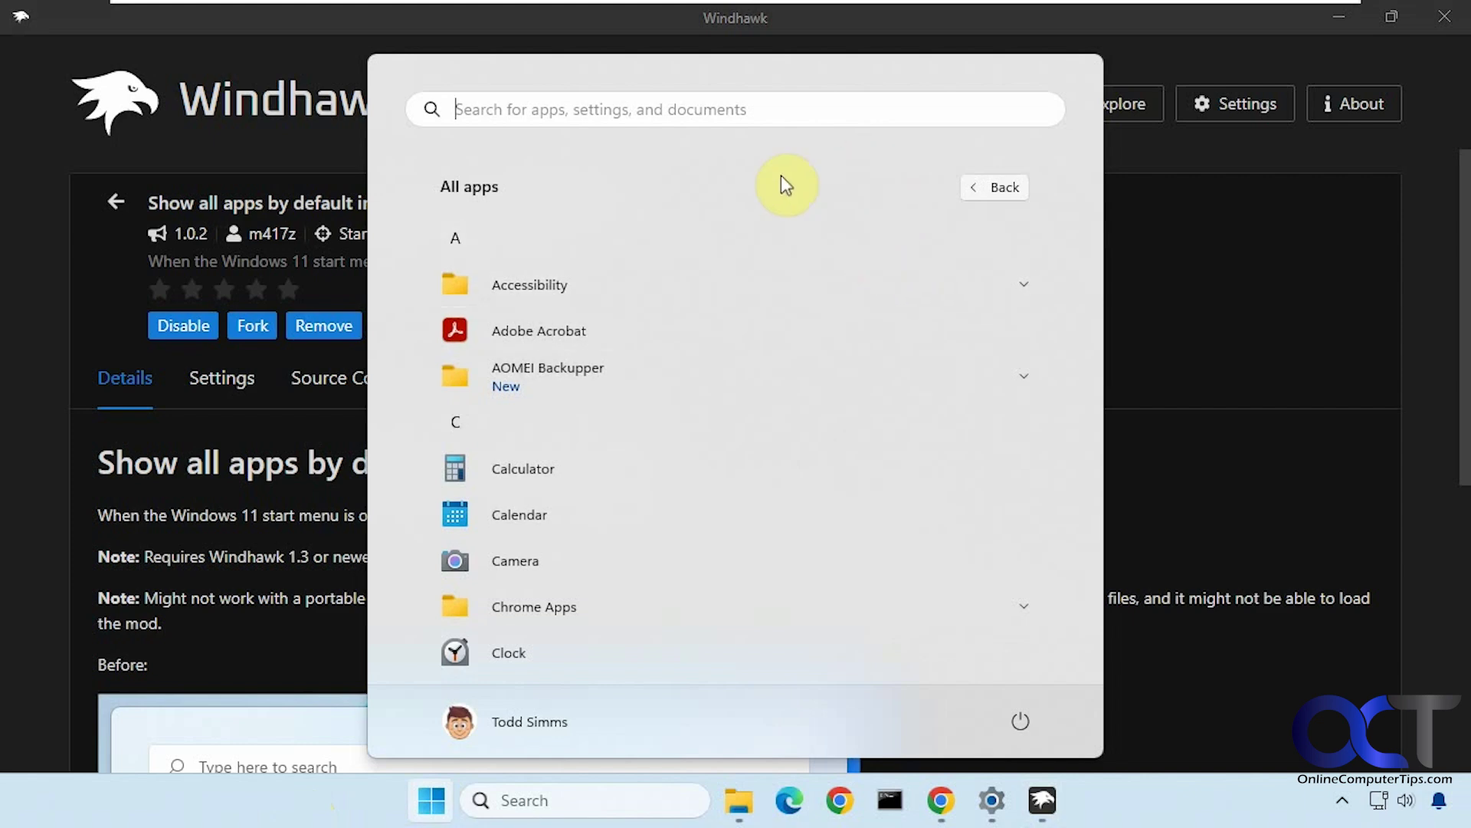
- Disable the 'Show all apps by default' mod and verify Start reopens on Pinned apps
left_click(363, 797)
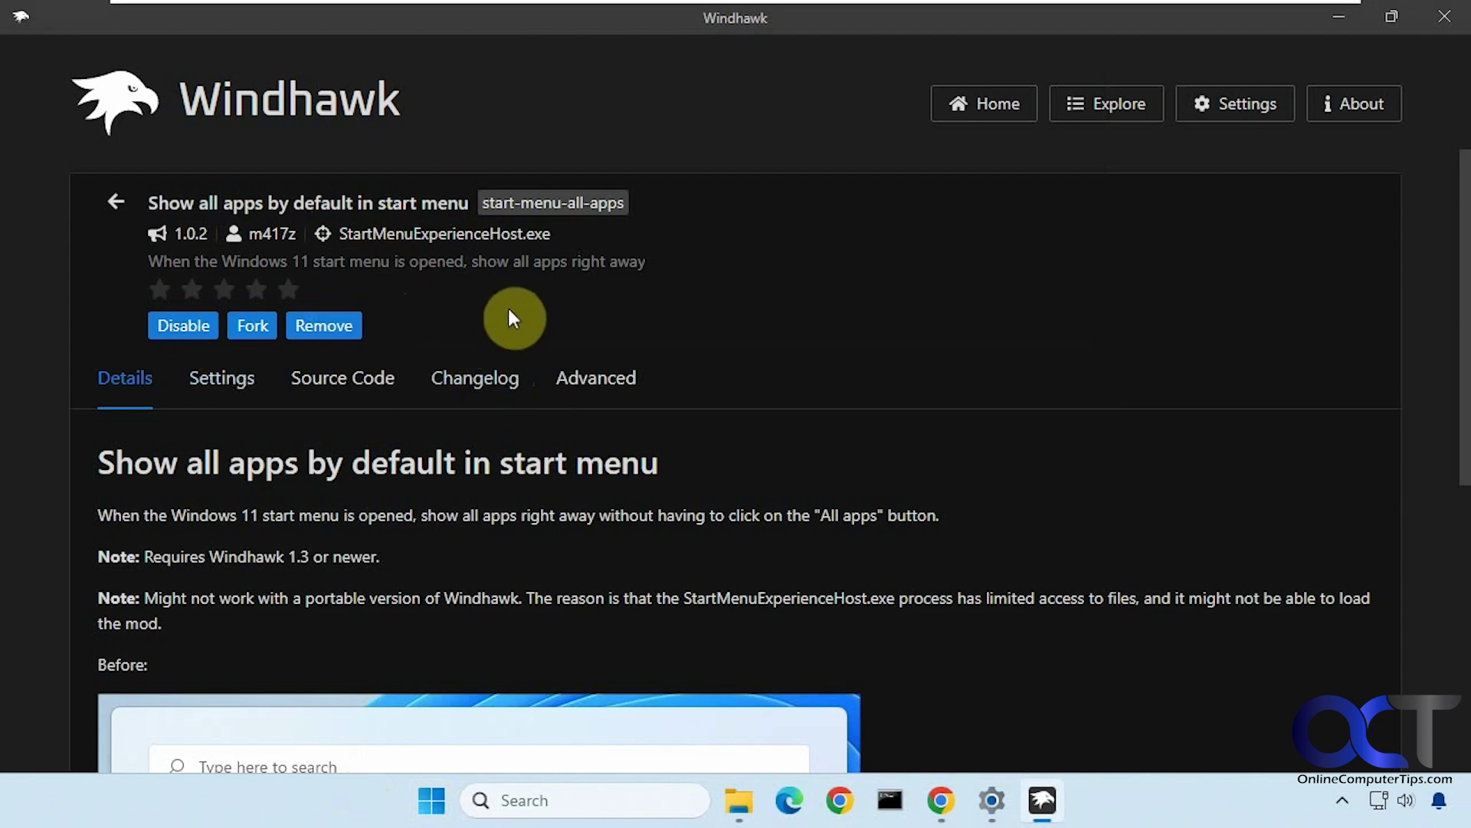
left_click(190, 326)
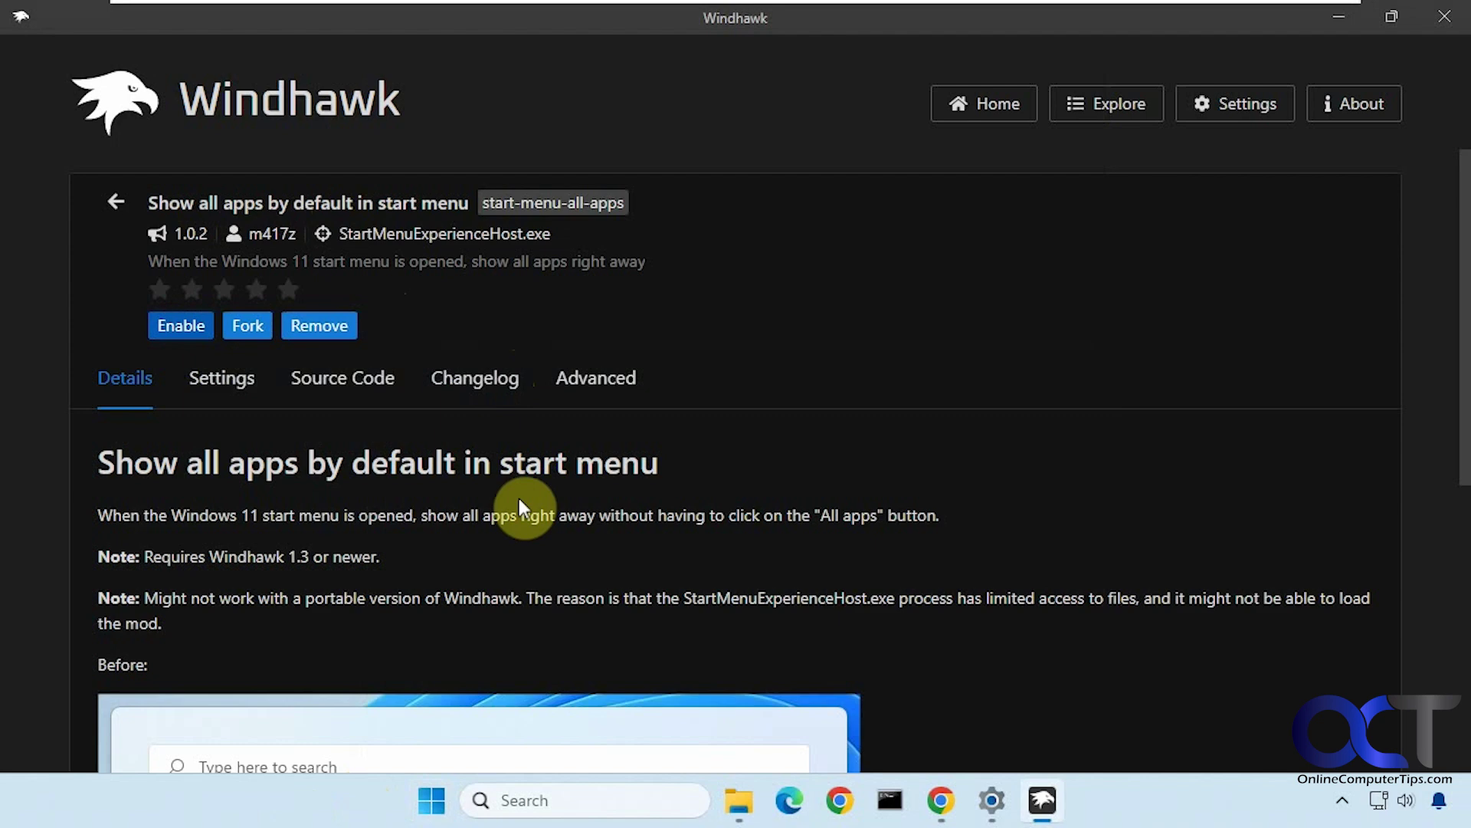
left_click(435, 804)
left_click(443, 810)
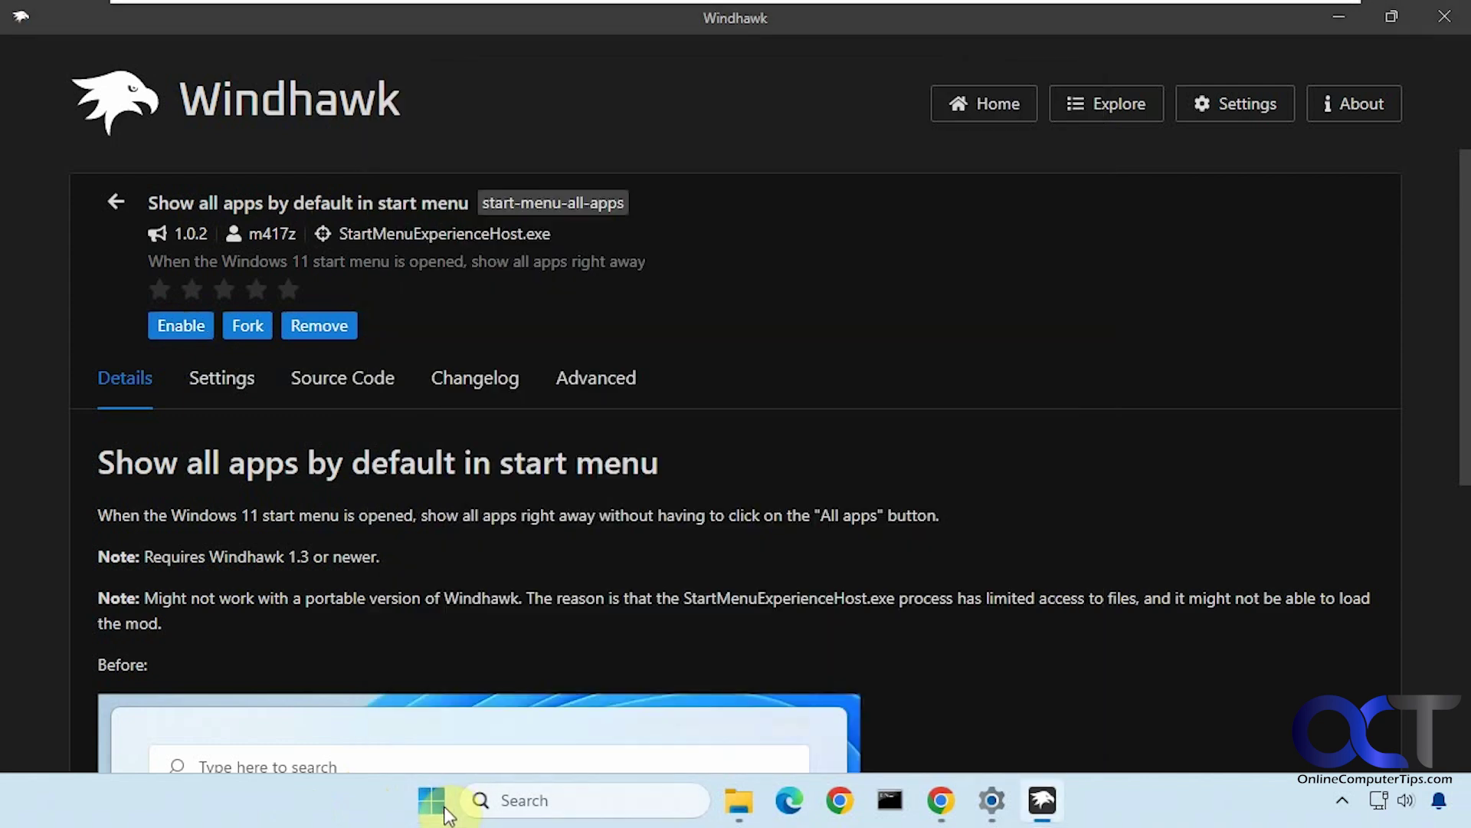
left_click(434, 804)
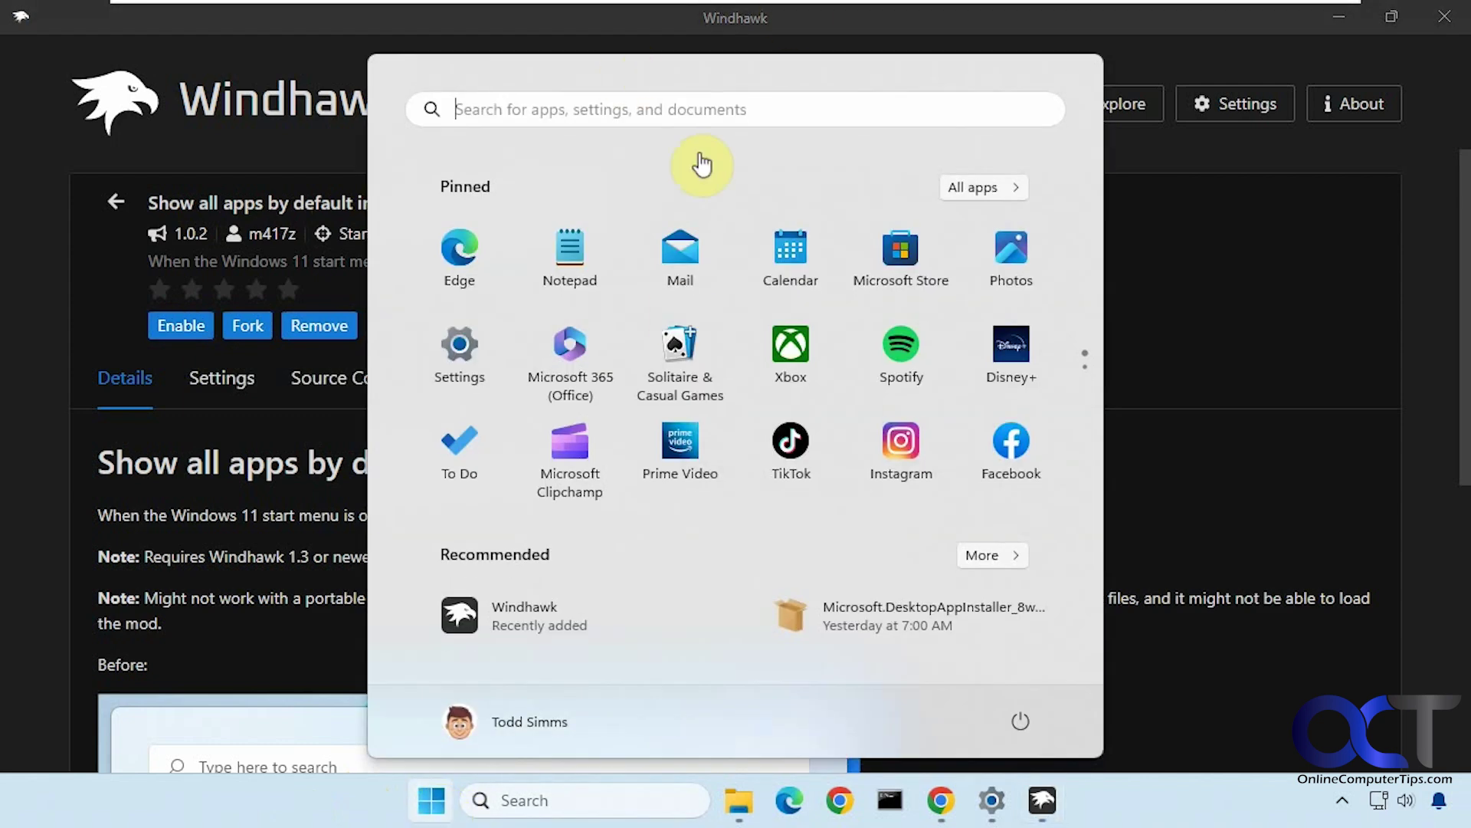